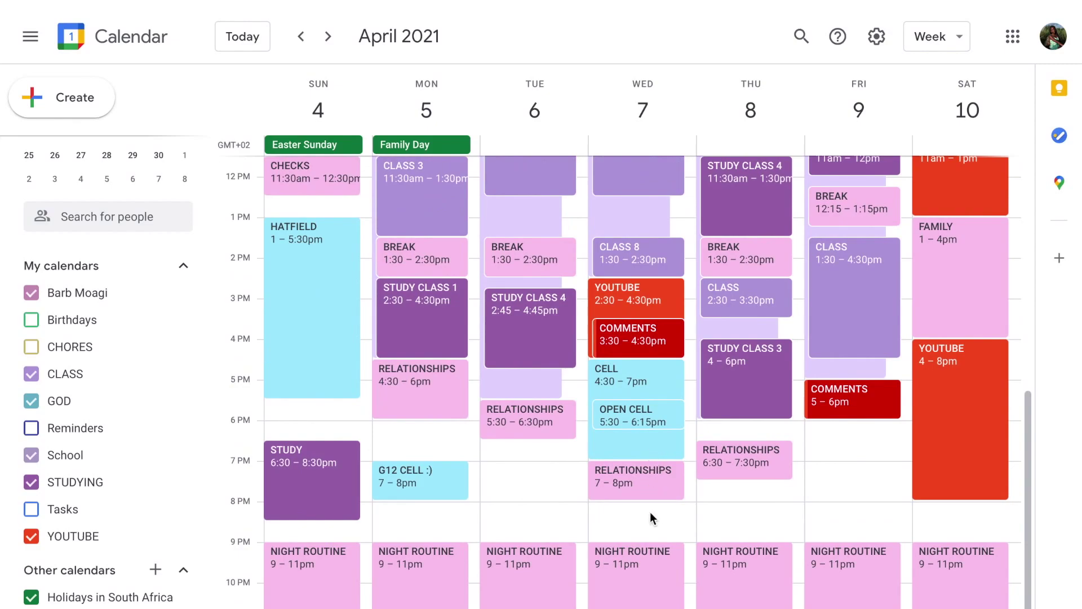
# Create a task titled ASSIGNMENT on Monday, April 5, 2021 at 9:30am in the My Tasks list.
pyautogui.scroll(5, 649, 512)
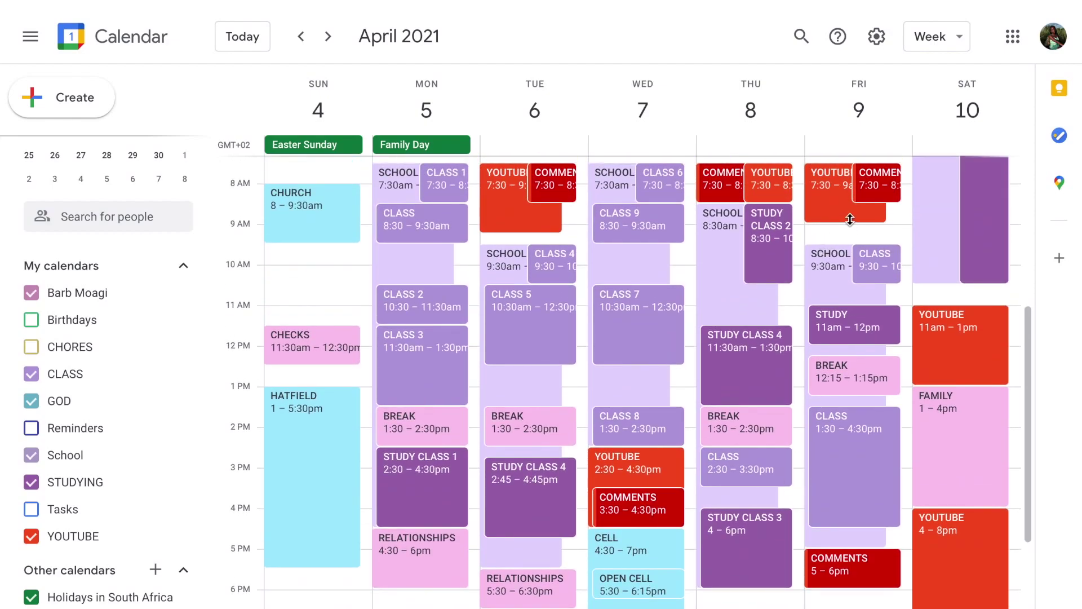
pyautogui.scroll(-5, 324, 326)
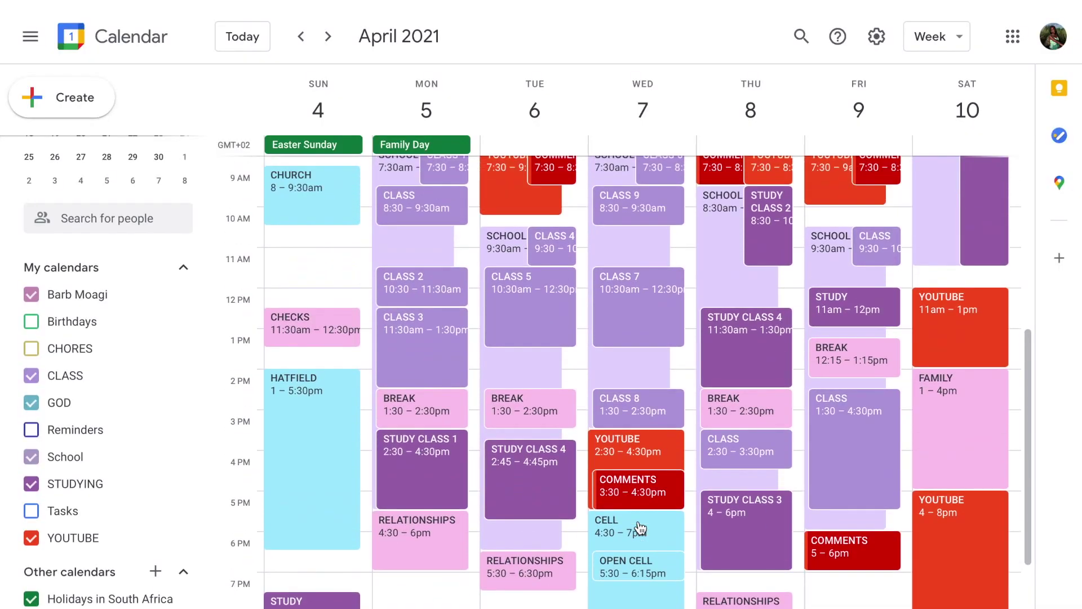
pyautogui.scroll(3, 639, 528)
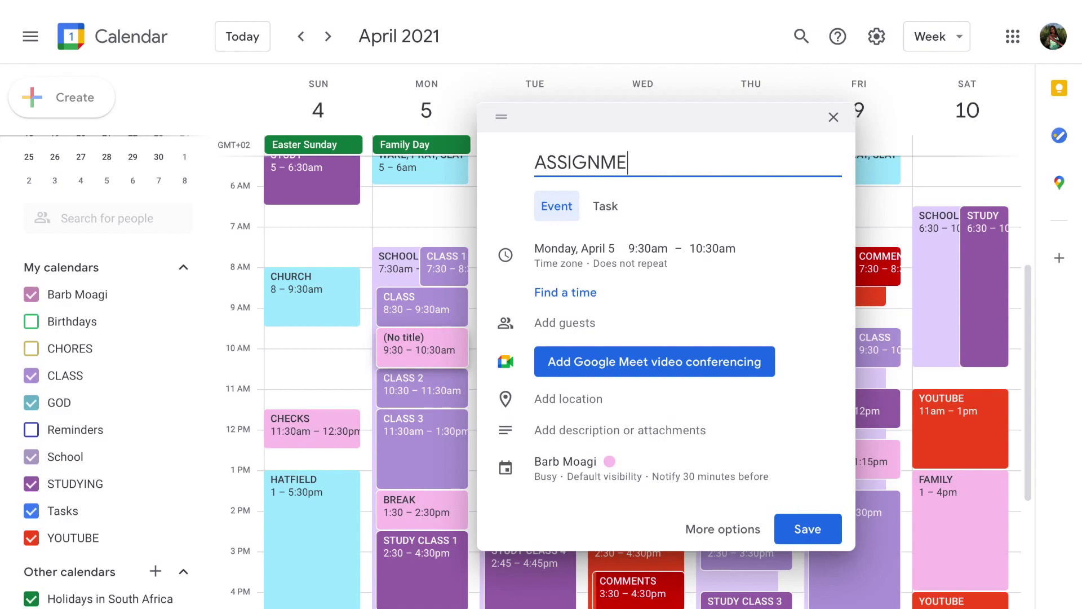
pyautogui.click(607, 206)
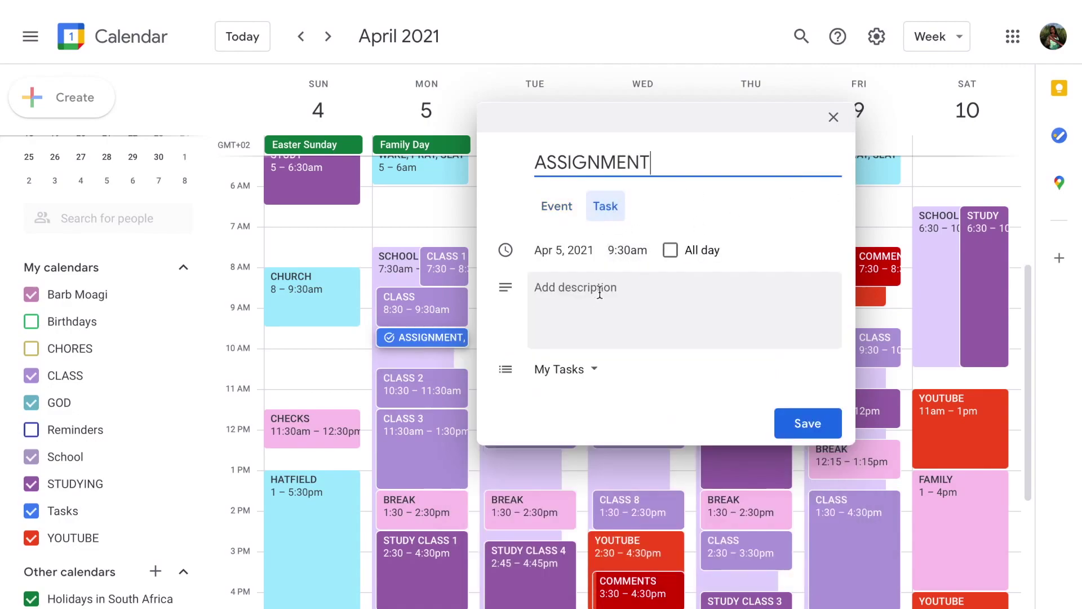
pyautogui.click(811, 424)
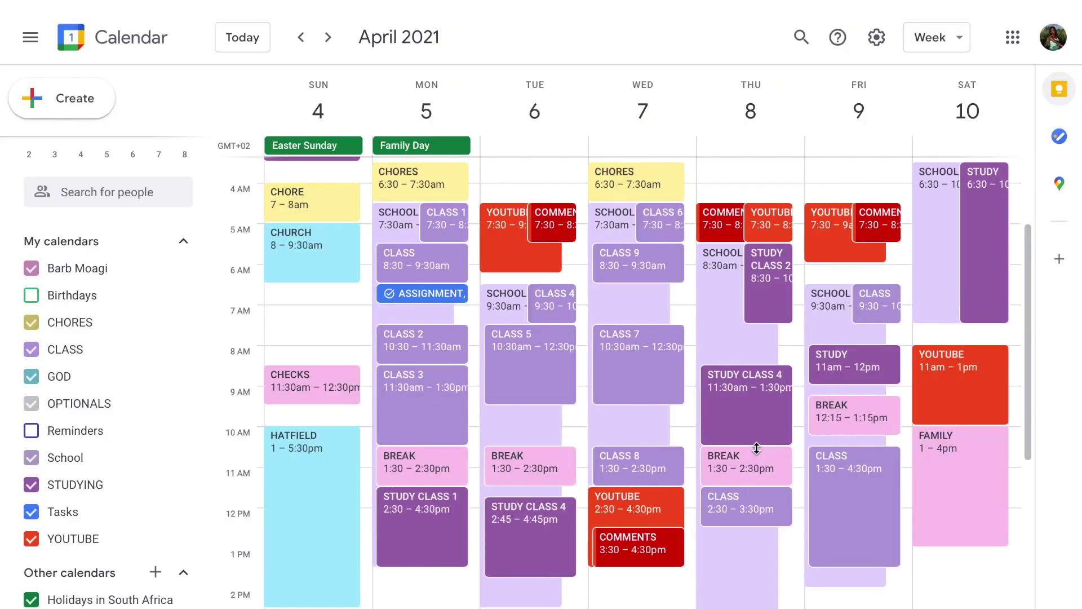
# Create a new calendar named "exercise".
pyautogui.scroll(-4, 756, 448)
pyautogui.scroll(9, 755, 449)
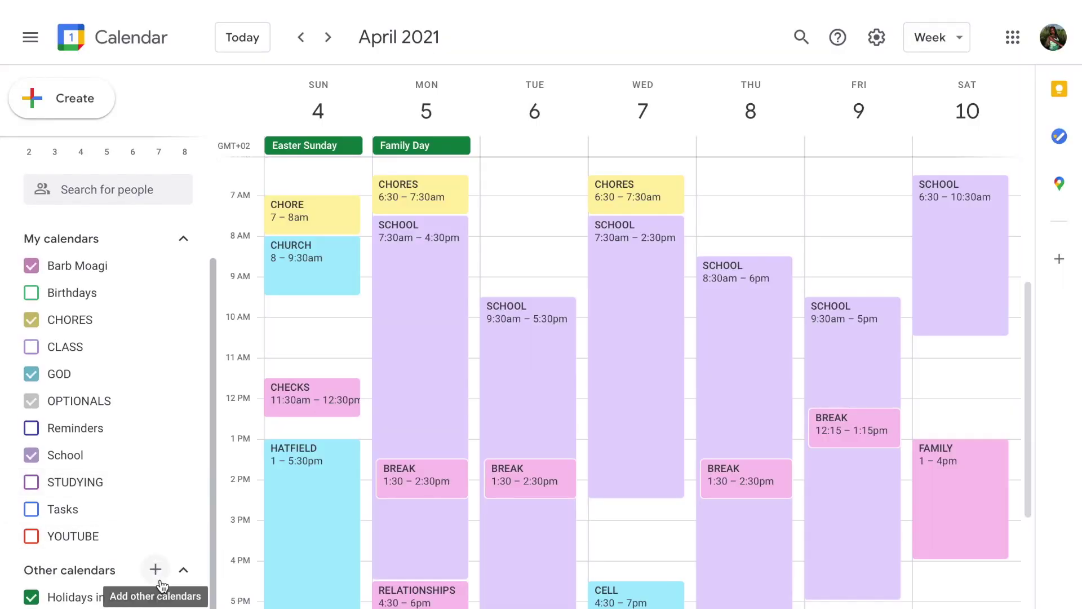
pyautogui.click(155, 572)
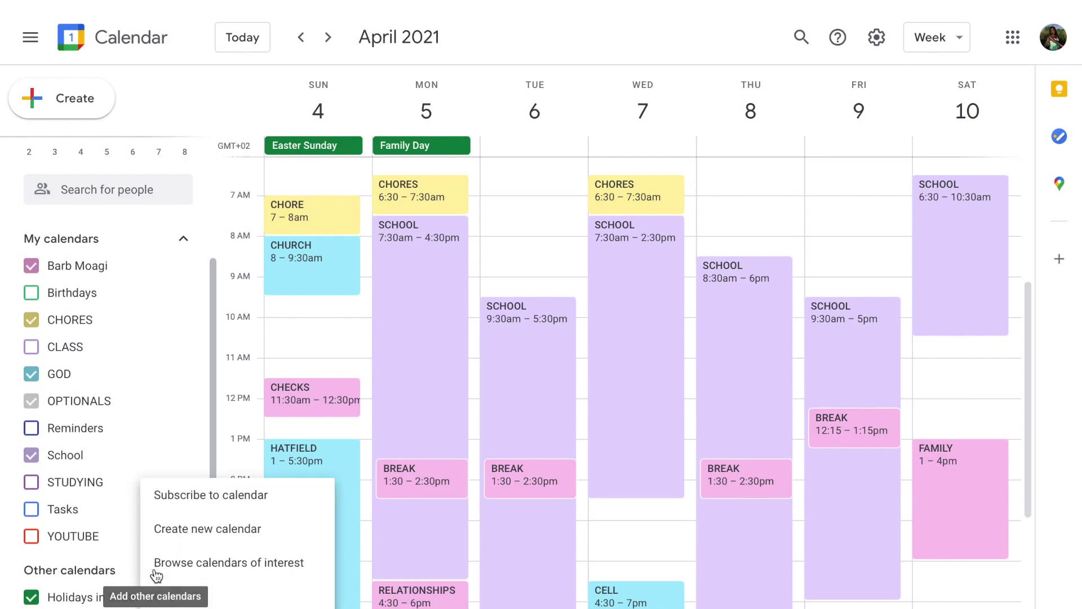
pyautogui.click(227, 517)
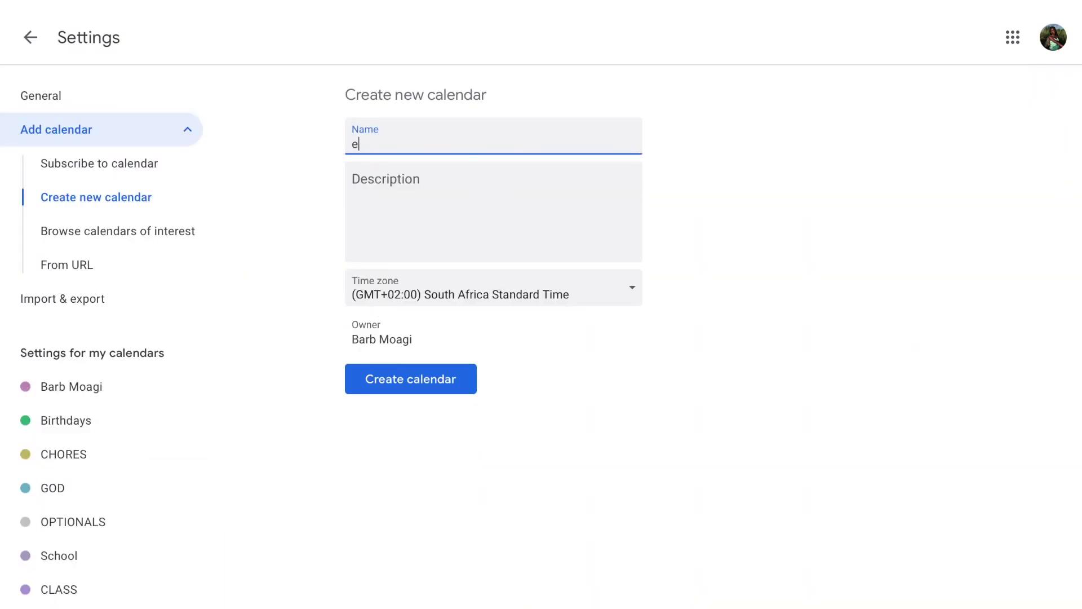
pyautogui.click(441, 376)
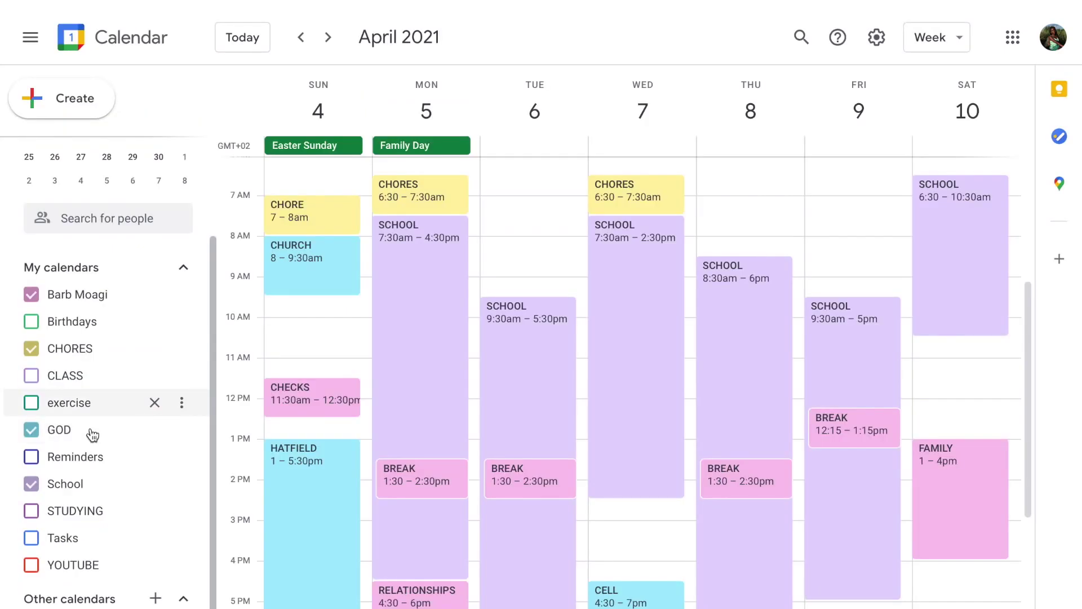
# Look over calendar color scheme images for inspiration and give the exercise calendar the custom color #FAD4C0.
pyautogui.click(182, 405)
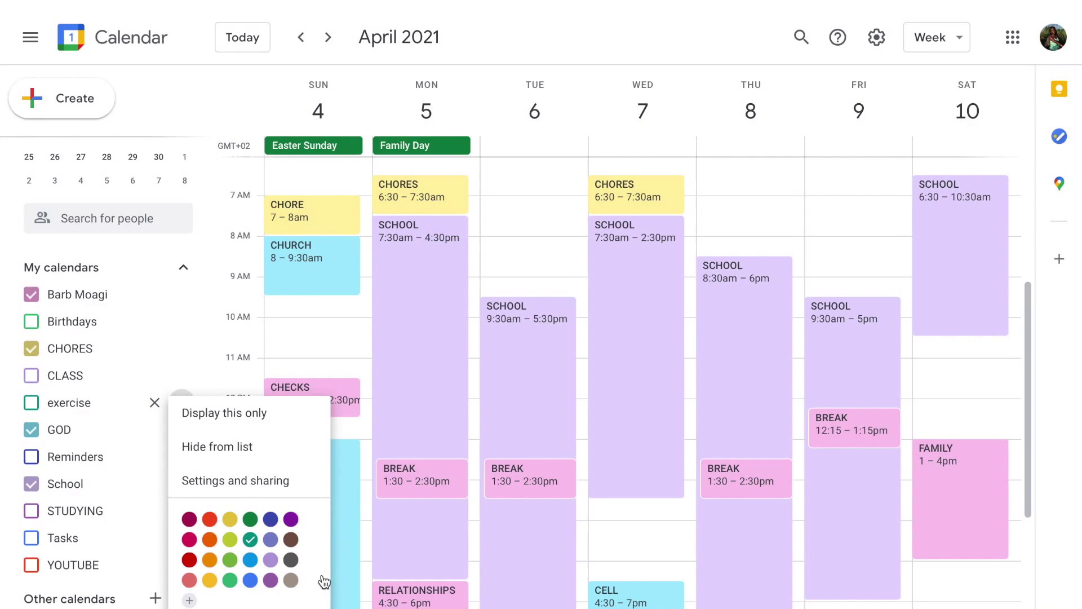
pyautogui.click(190, 601)
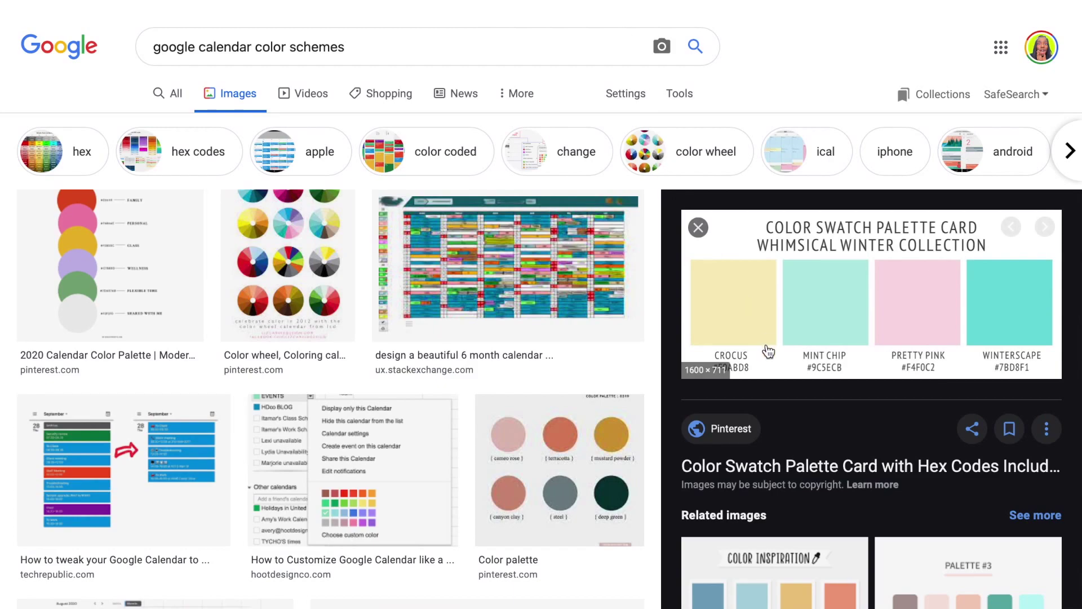
pyautogui.scroll(-4, 818, 449)
pyautogui.scroll(4, 817, 440)
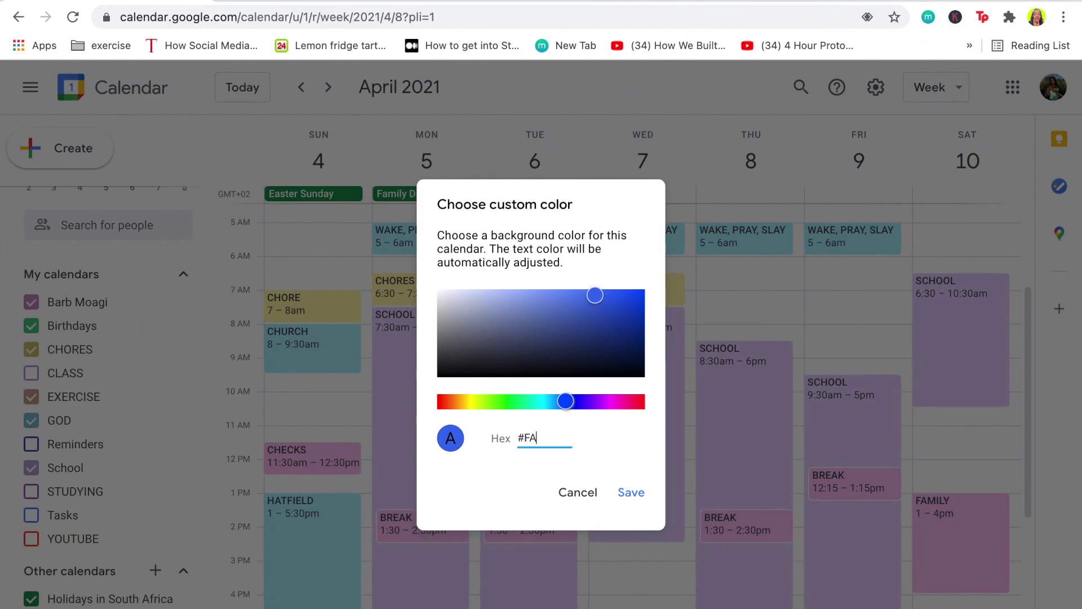
pyautogui.write('D4C0')
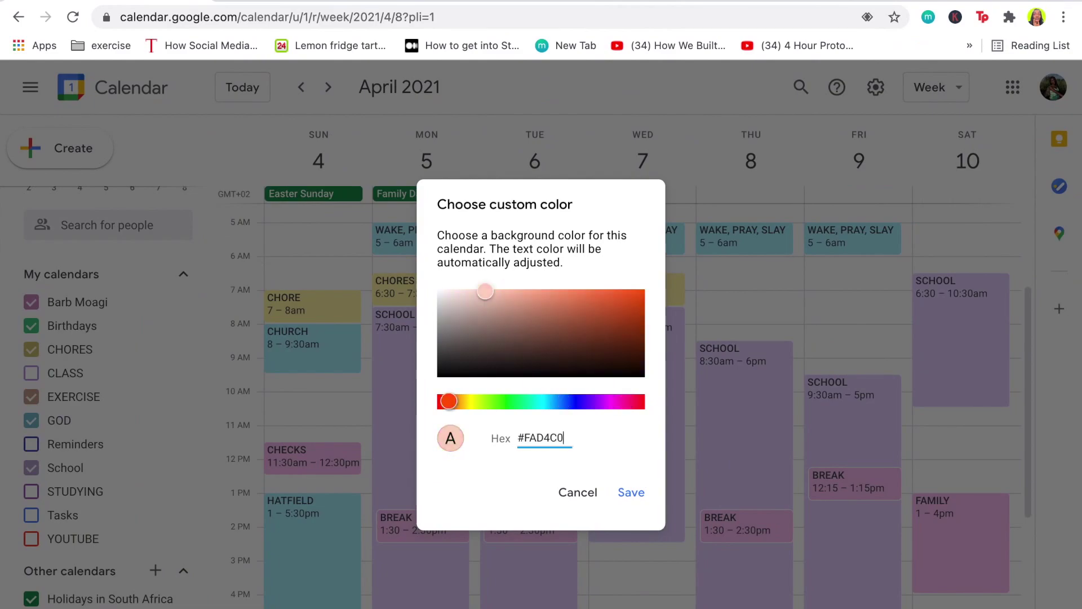
pyautogui.click(634, 495)
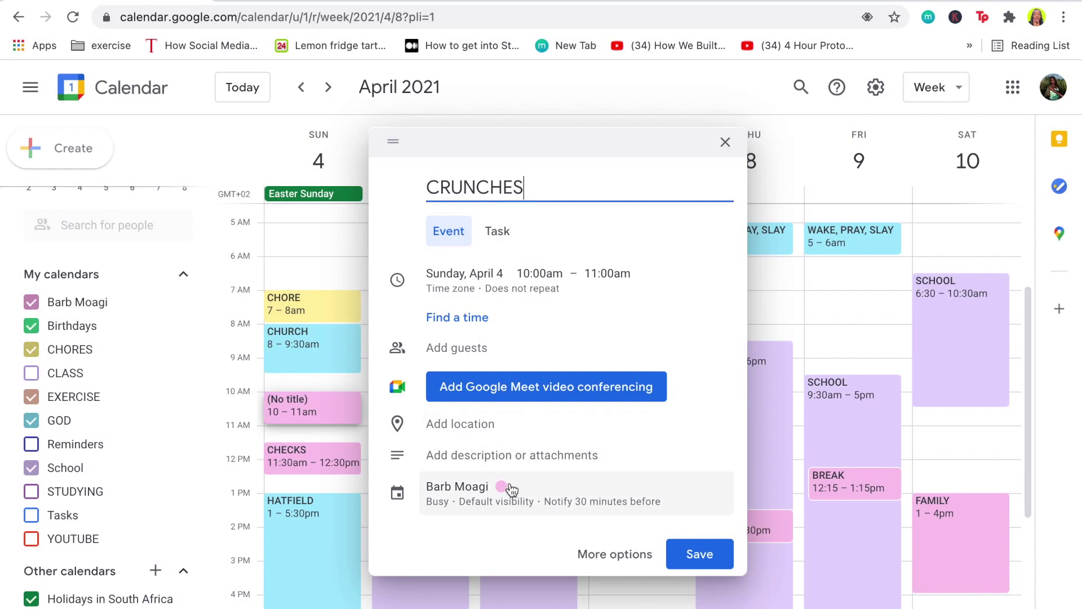
# Assign the CRUNCHES event on Sunday, April 4, 10:00–11:00am, to the EXERCISE calendar and save it.
pyautogui.click(479, 489)
pyautogui.click(473, 463)
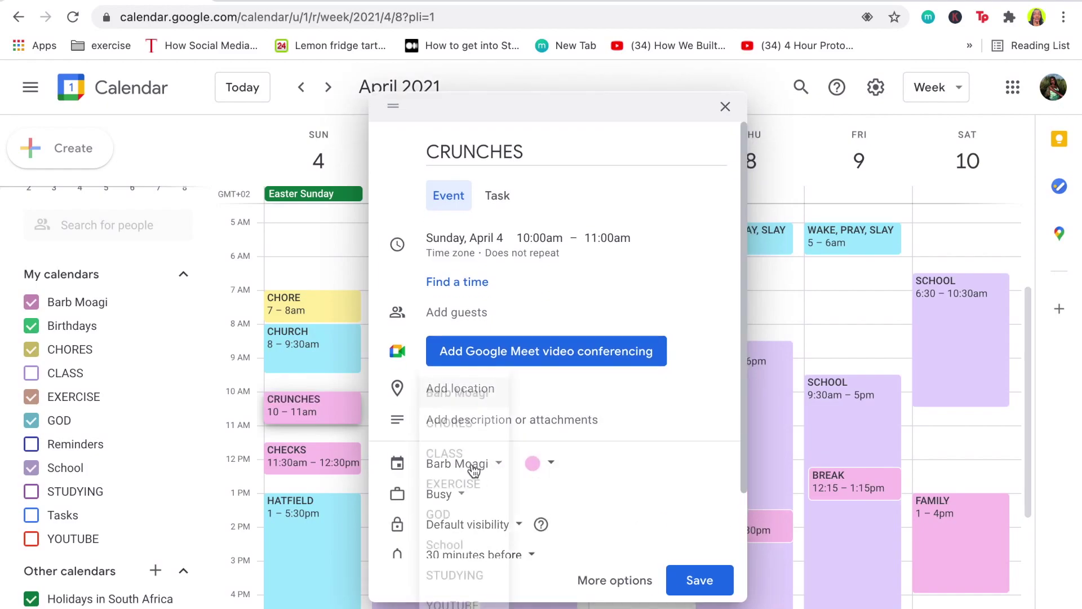
pyautogui.click(476, 480)
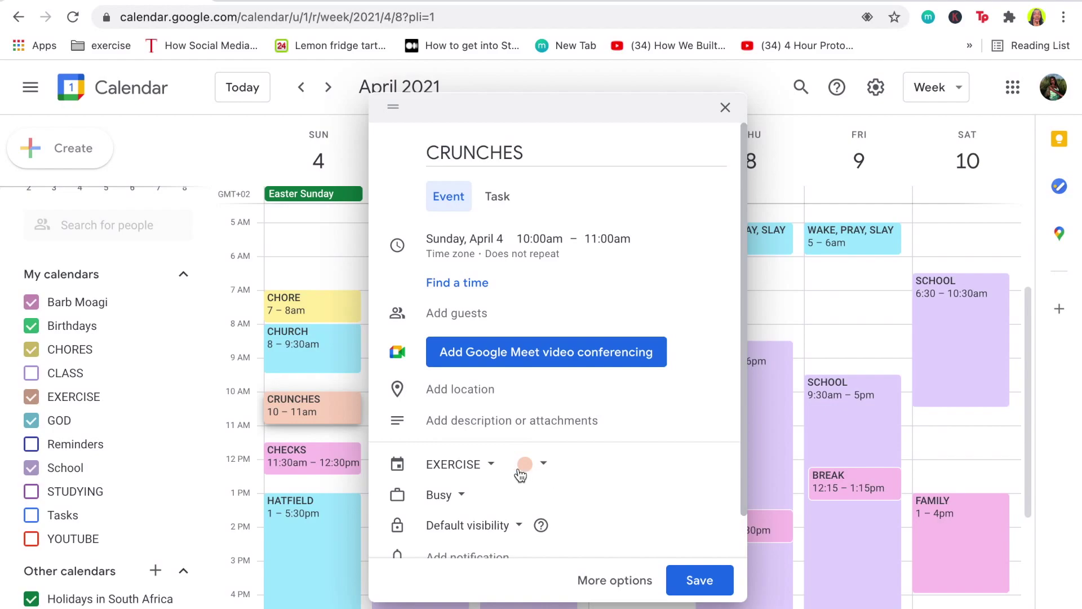
pyautogui.click(702, 580)
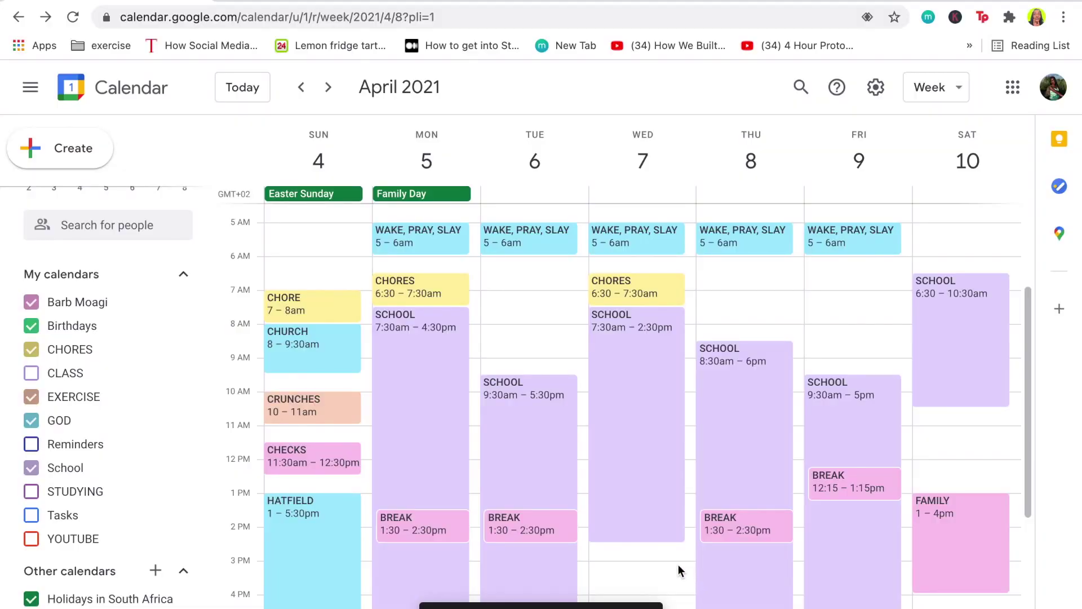
# Edit the CRUNCHES event to repeat weekly on Sunday and add Google Meet video conferencing.
pyautogui.click(347, 415)
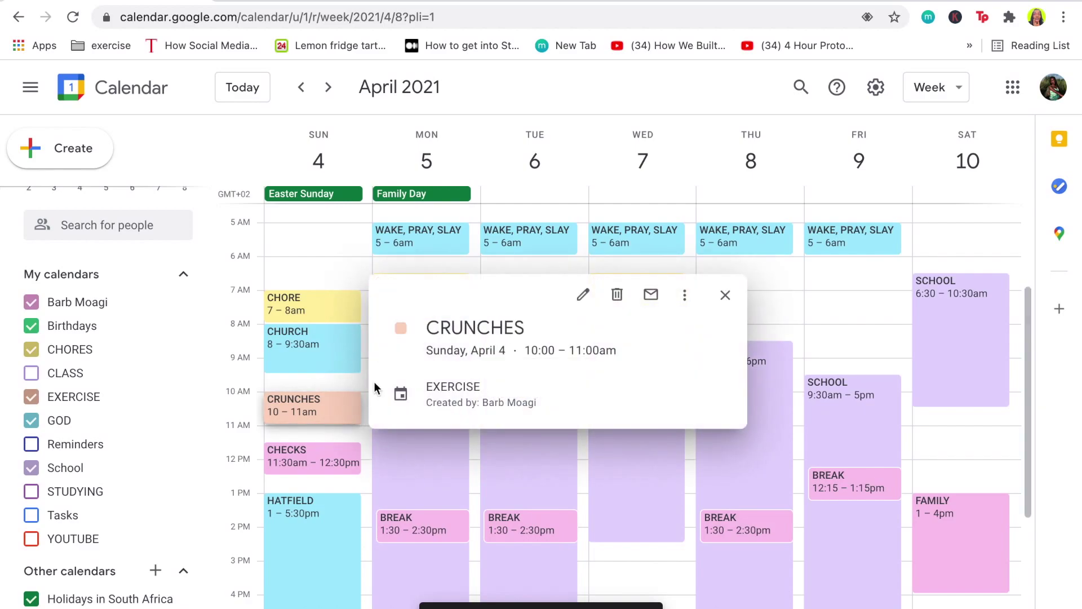
pyautogui.click(585, 300)
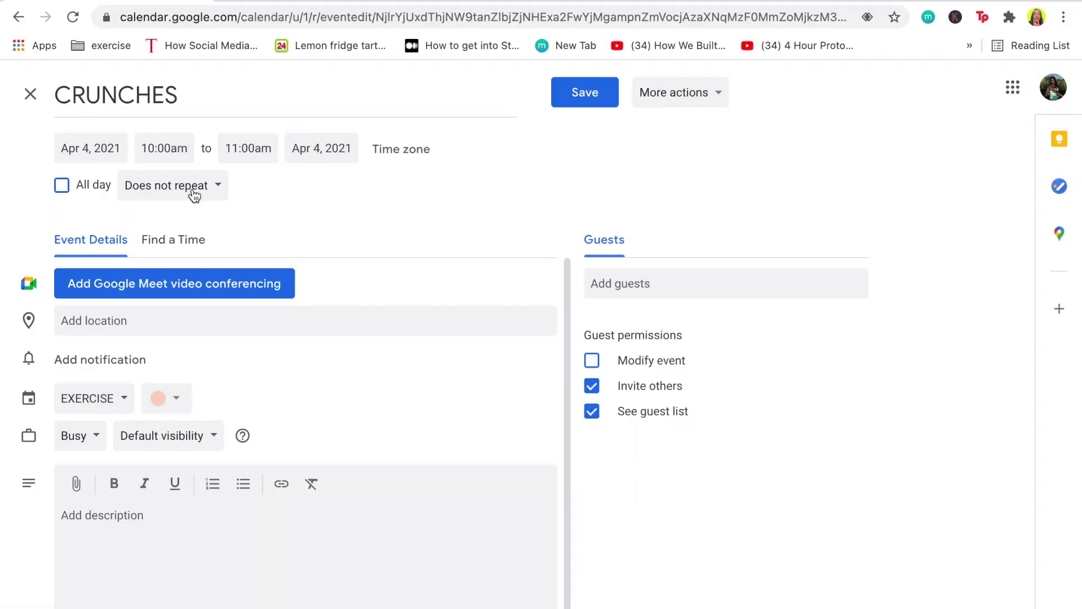
pyautogui.click(195, 195)
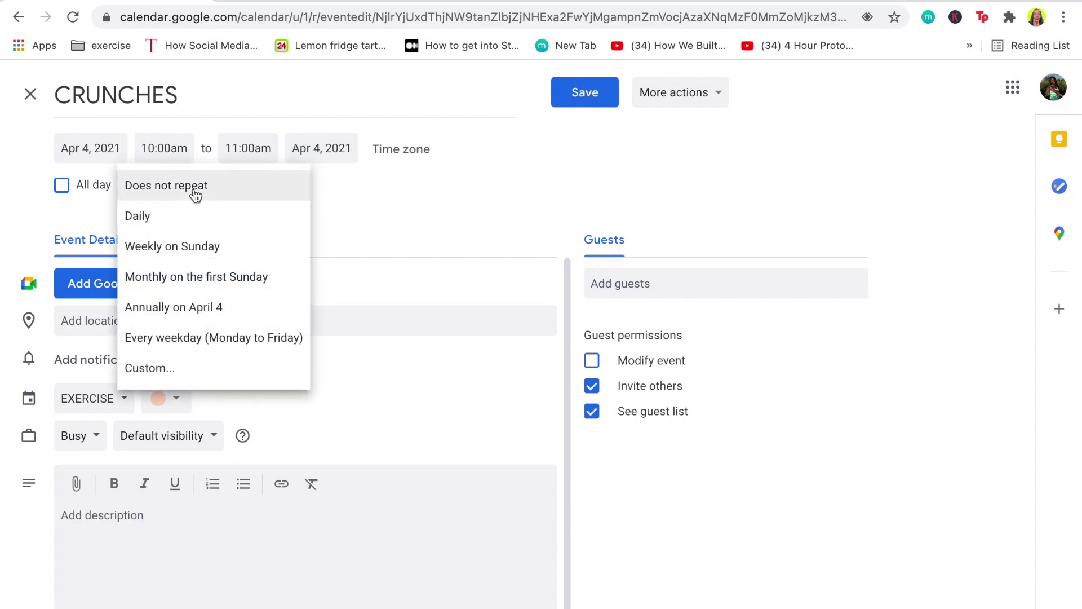
pyautogui.click(199, 248)
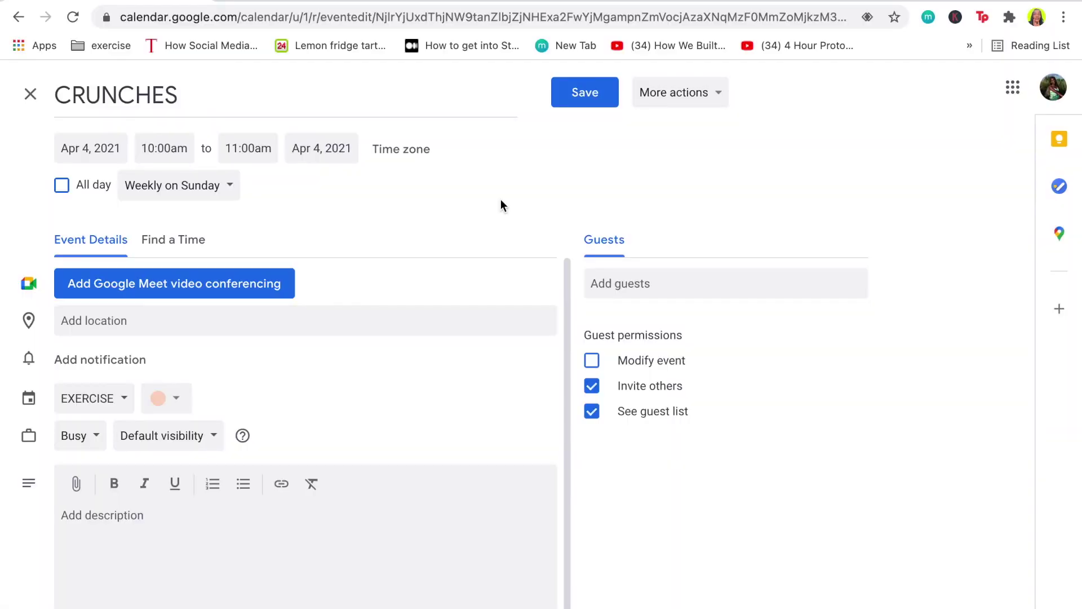
pyautogui.click(174, 283)
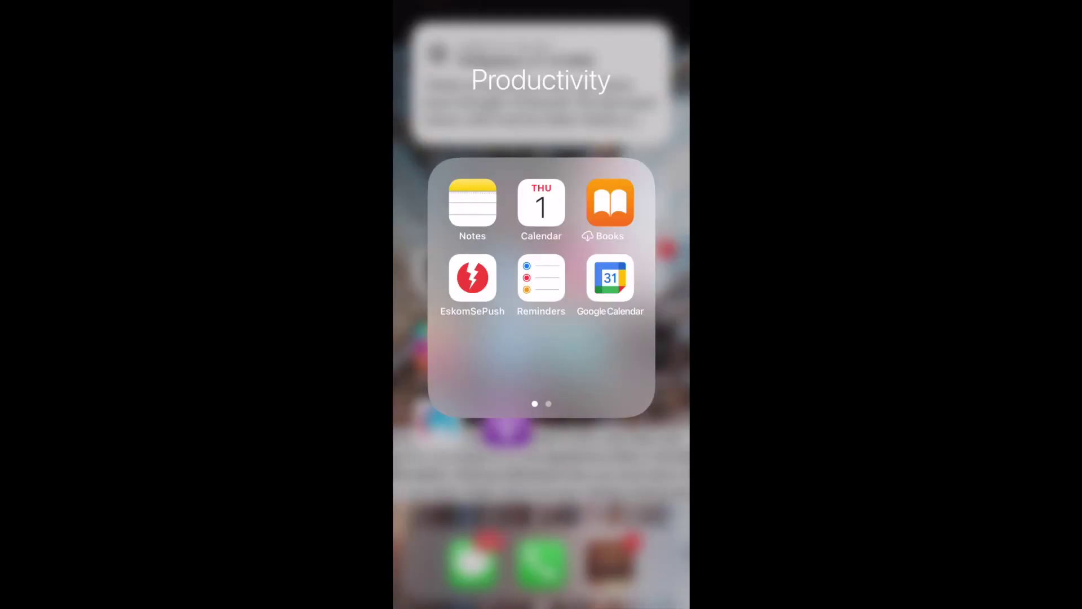
# Open Google Calendar on the phone, look over the week's schedule, and start creating a new goal.
pyautogui.click(610, 278)
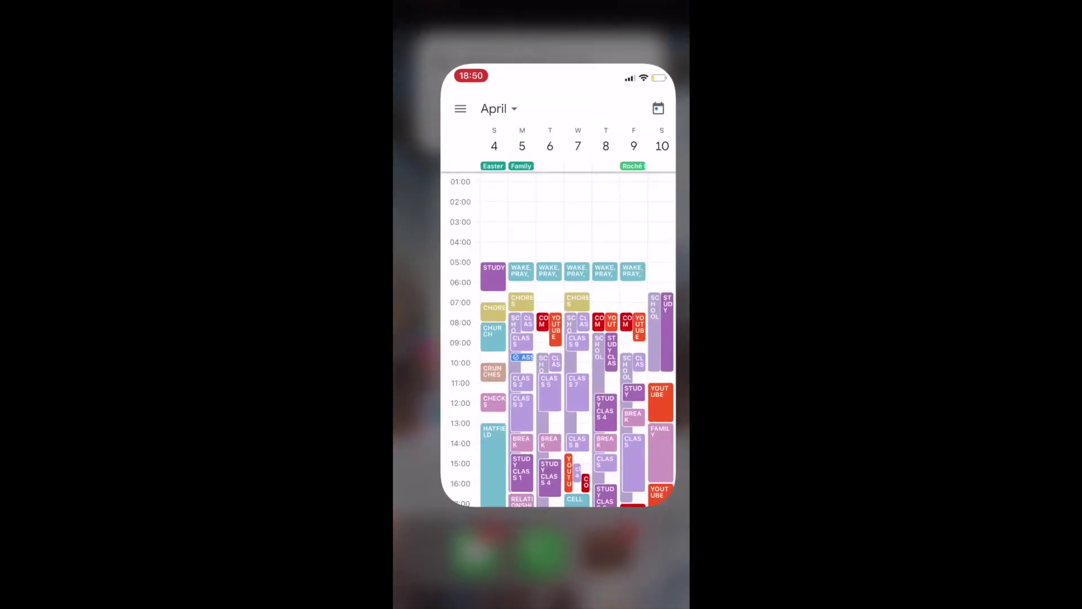
pyautogui.scroll(-5, 541, 338)
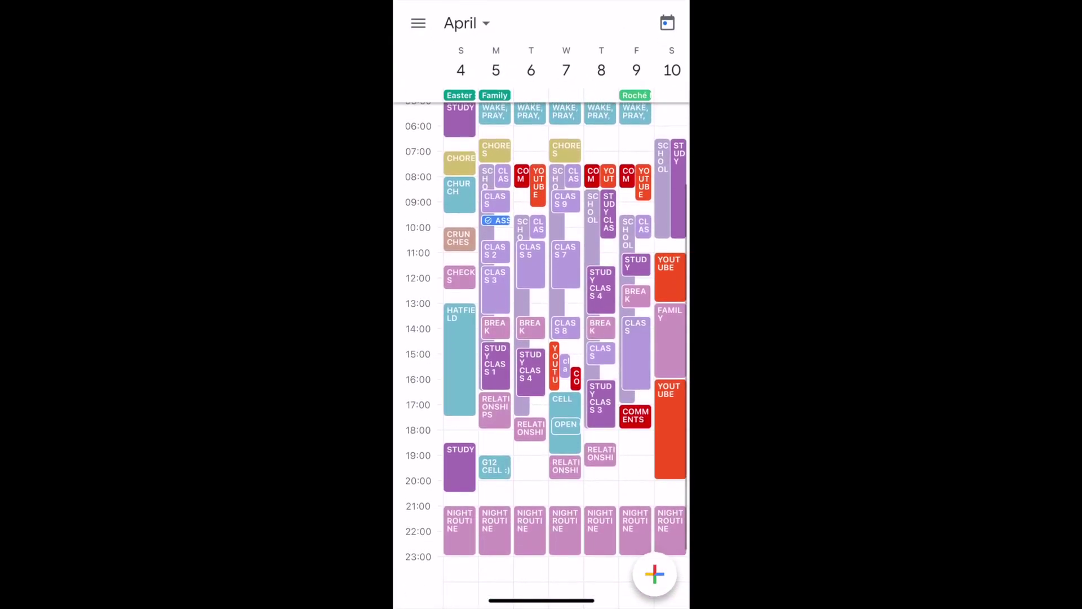
pyautogui.scroll(1, 541, 338)
pyautogui.click(654, 574)
pyautogui.click(654, 448)
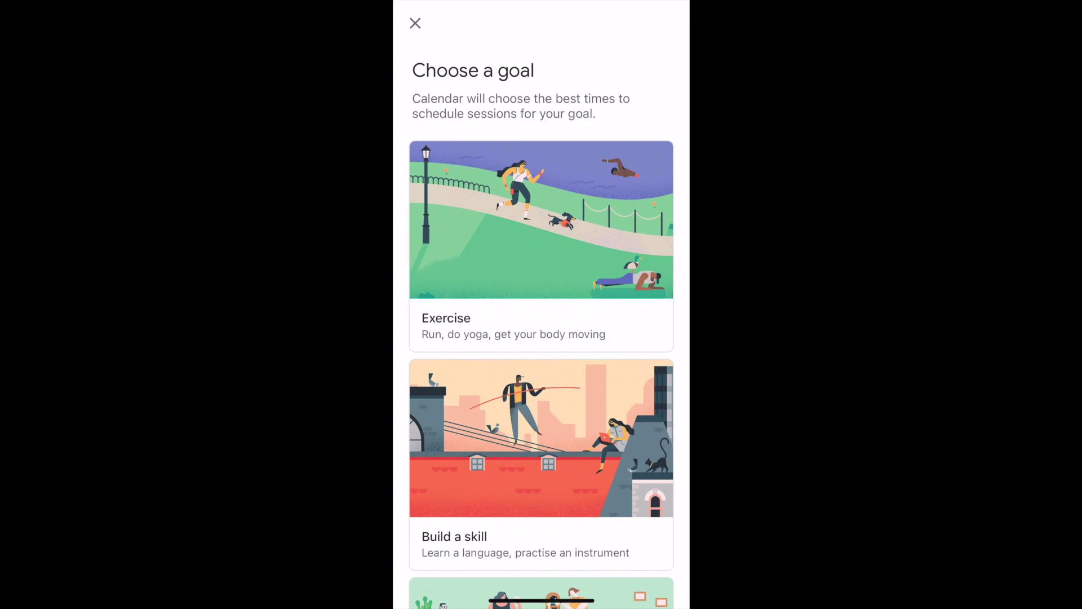
# Browse the goal categories and examine the custom activity suggestions for Friends & family.
pyautogui.scroll(-10, 541, 327)
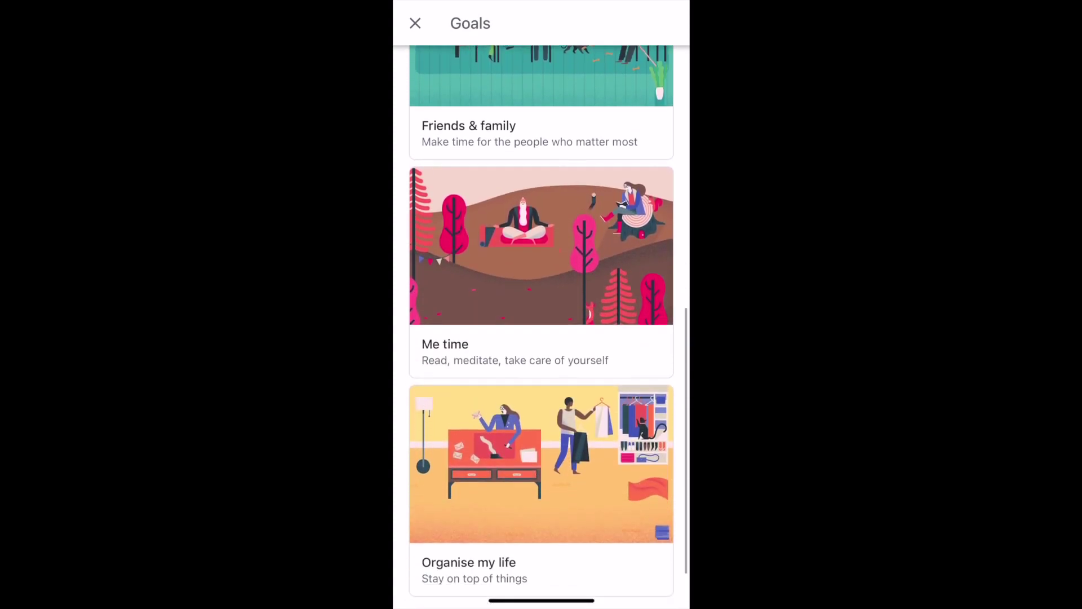
pyautogui.scroll(3, 541, 327)
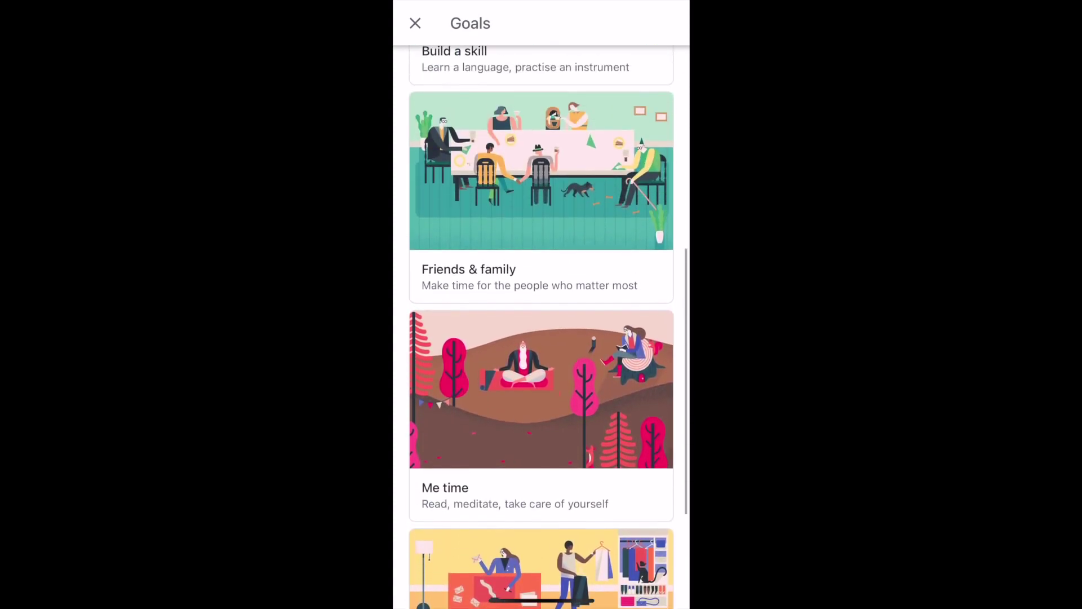
pyautogui.click(541, 225)
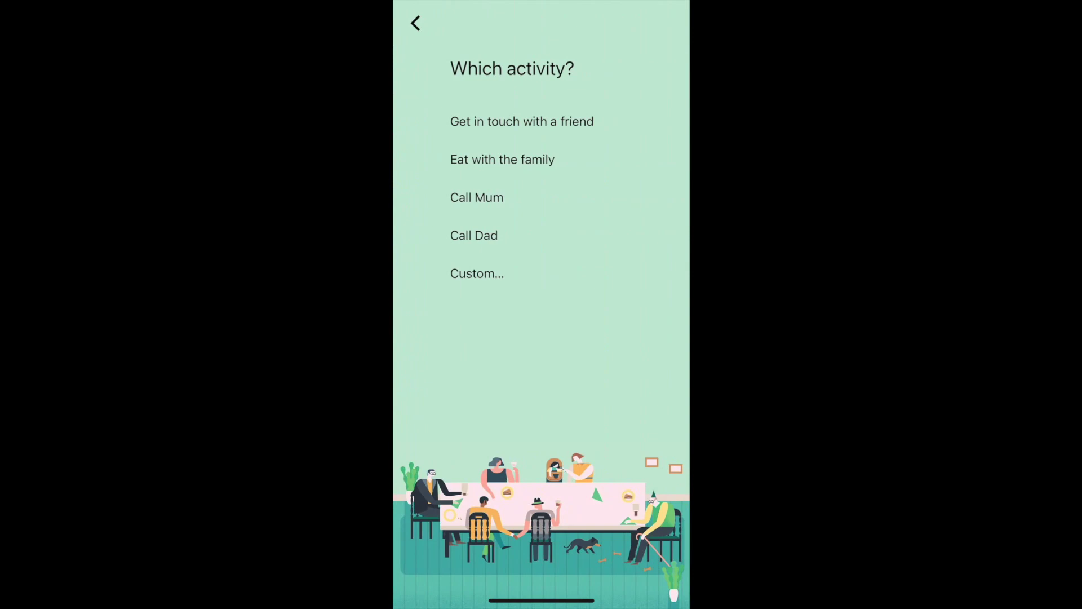
pyautogui.click(477, 273)
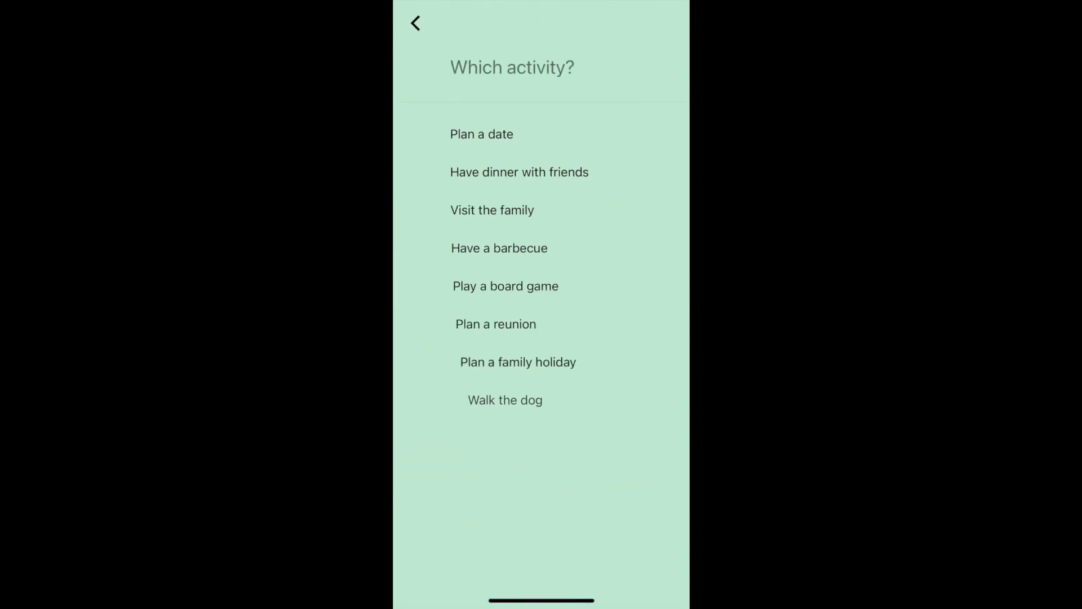
pyautogui.scroll(-3, 541, 225)
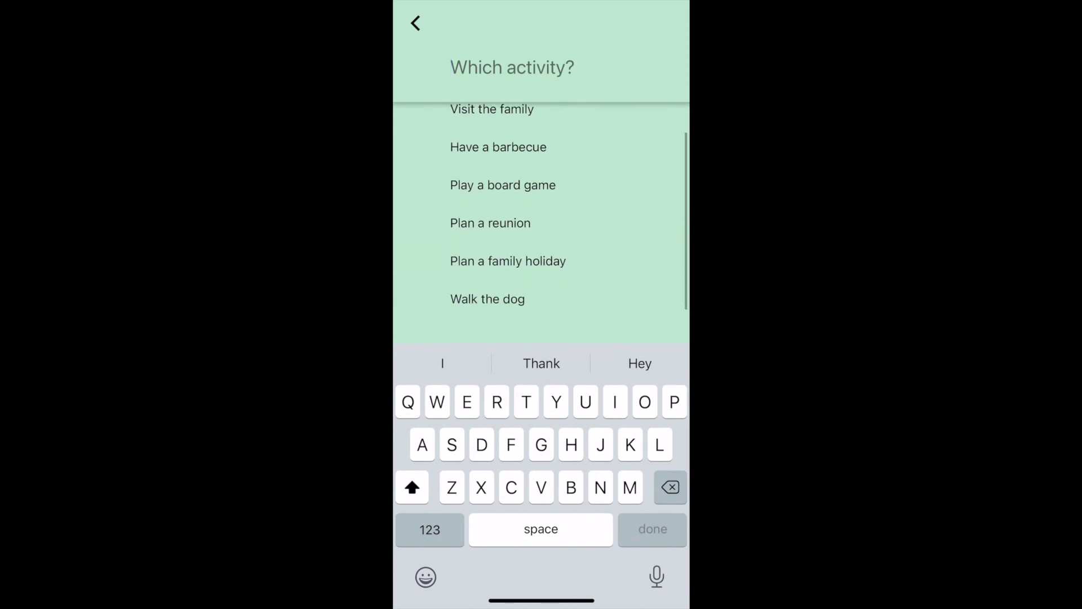
pyautogui.scroll(1, 541, 225)
pyautogui.scroll(2, 541, 225)
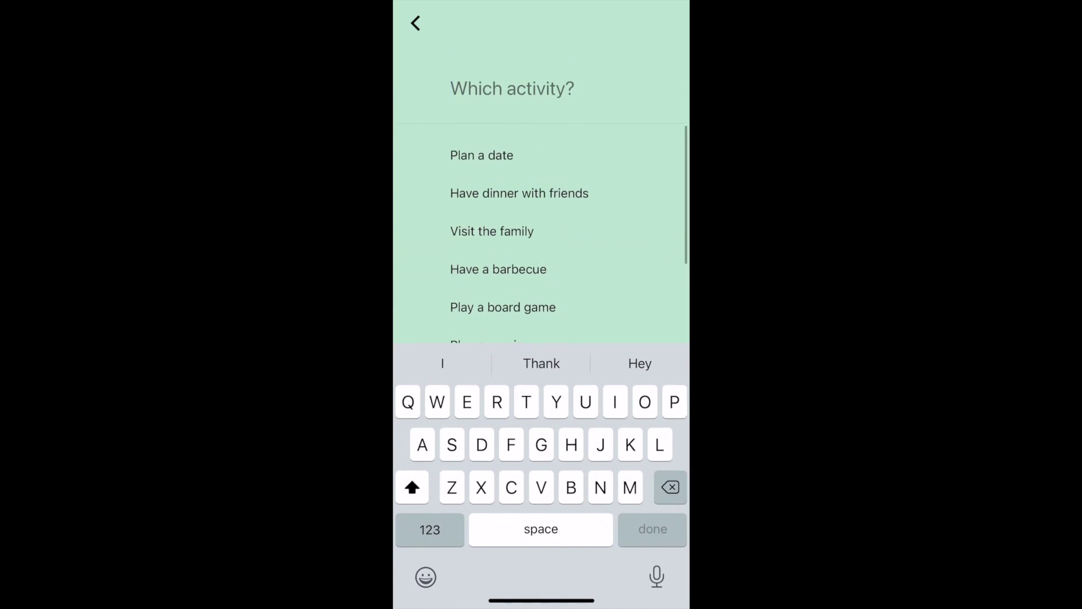
pyautogui.write('Henxidksydbkcmfj')
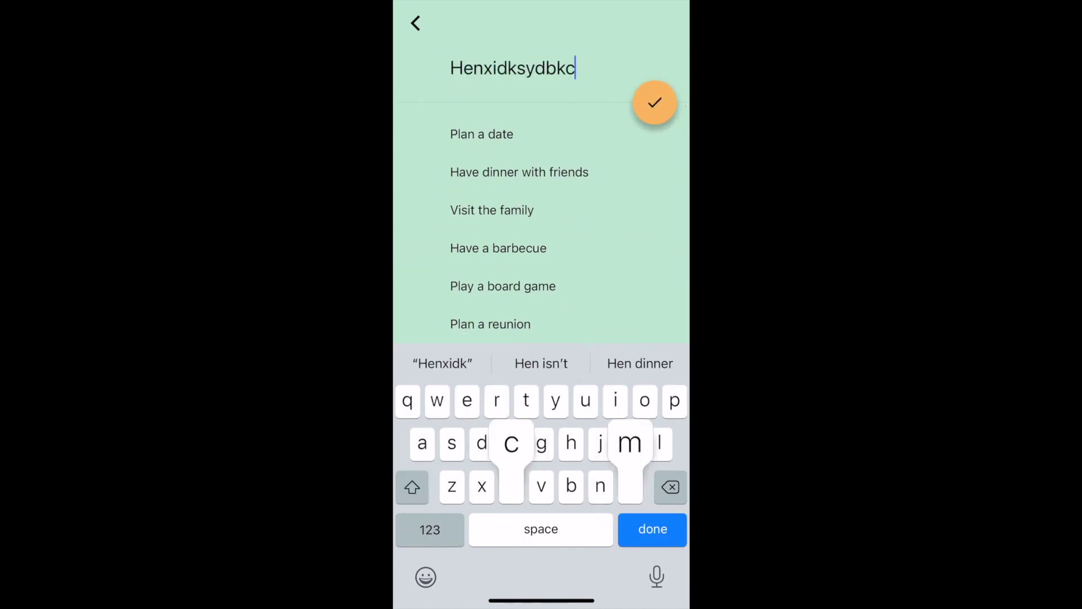
pyautogui.click(652, 528)
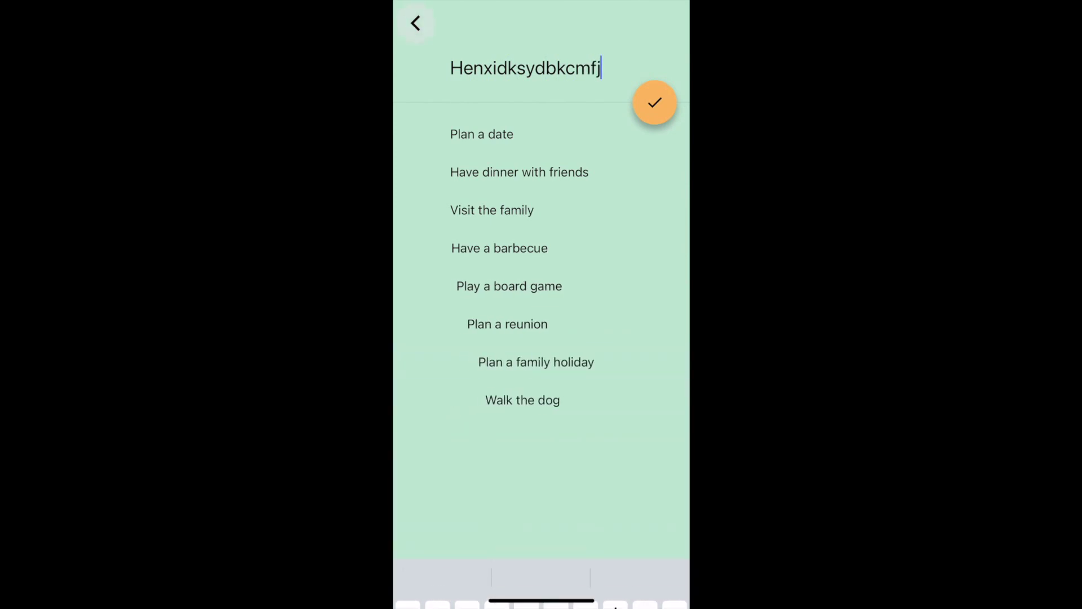
pyautogui.click(415, 23)
pyautogui.click(415, 23)
# Set up an exercise goal to work out 3 times a week for 30 minutes in the evening.
pyautogui.scroll(5, 541, 326)
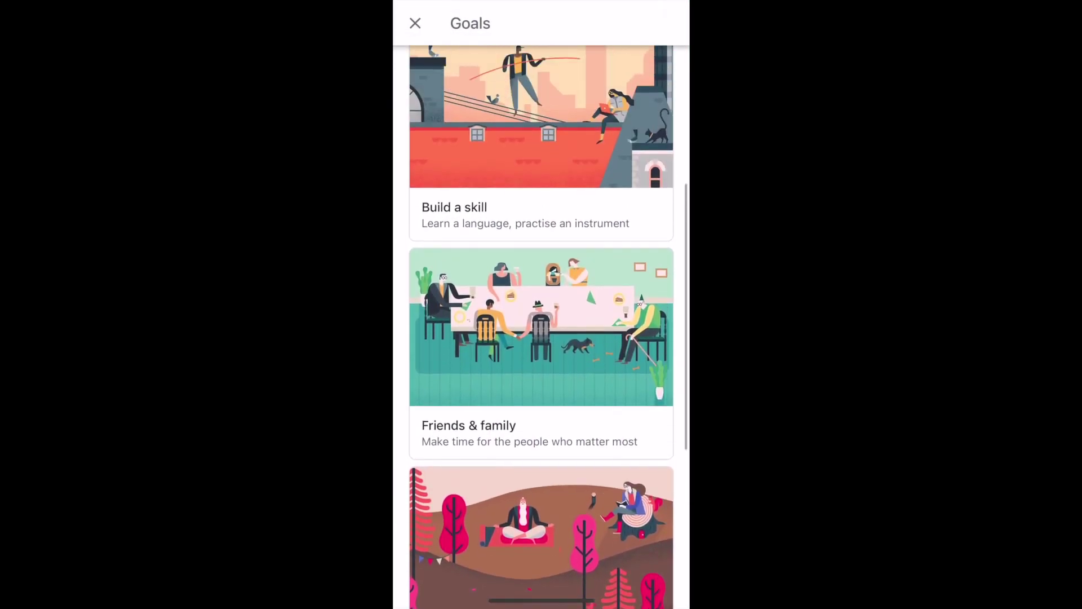
pyautogui.click(507, 253)
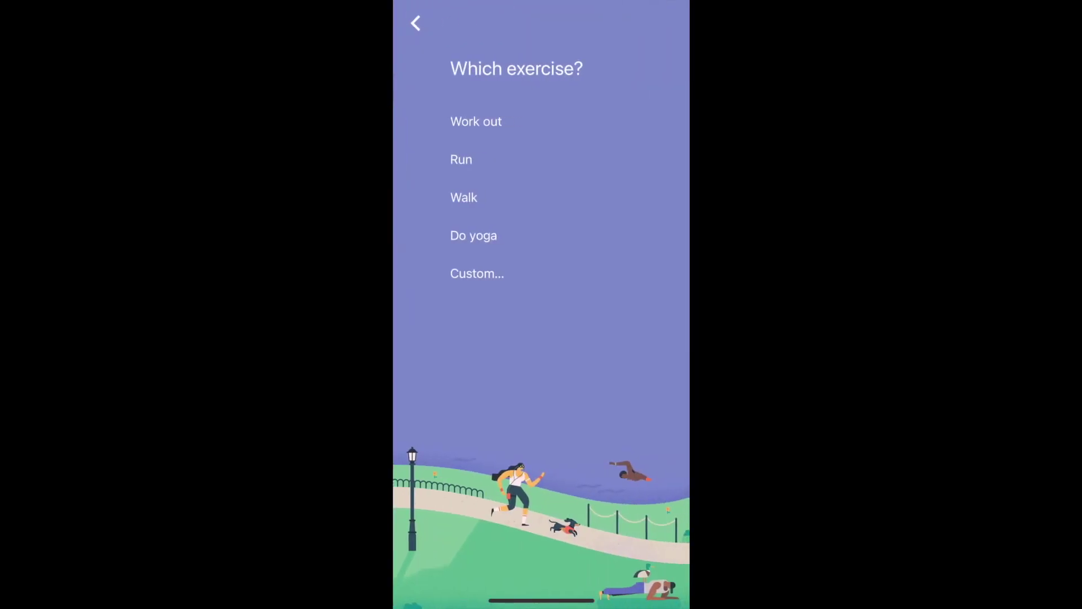
pyautogui.click(476, 122)
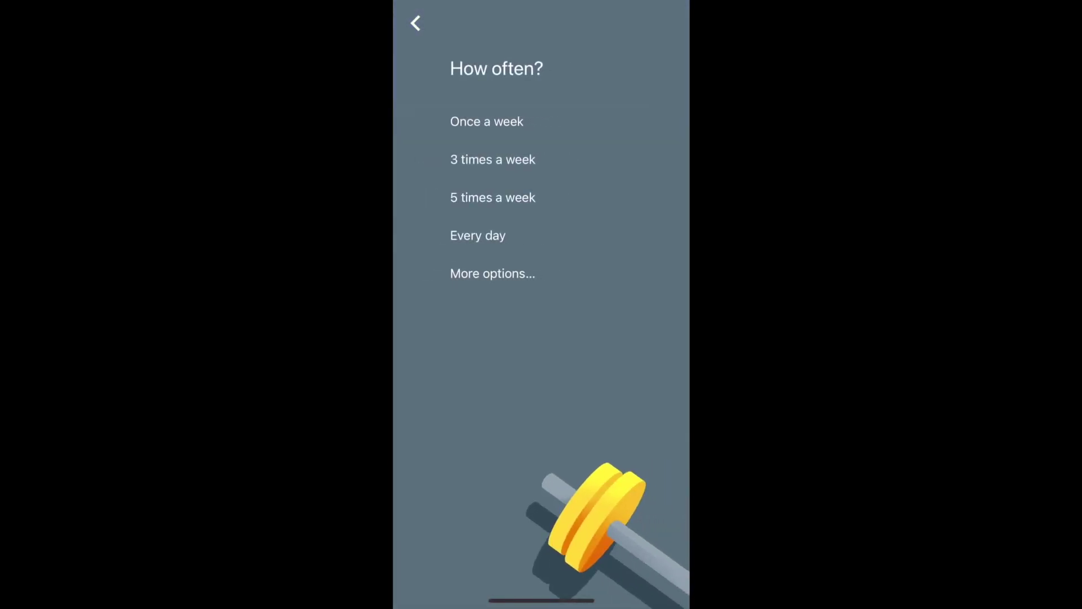
pyautogui.click(493, 159)
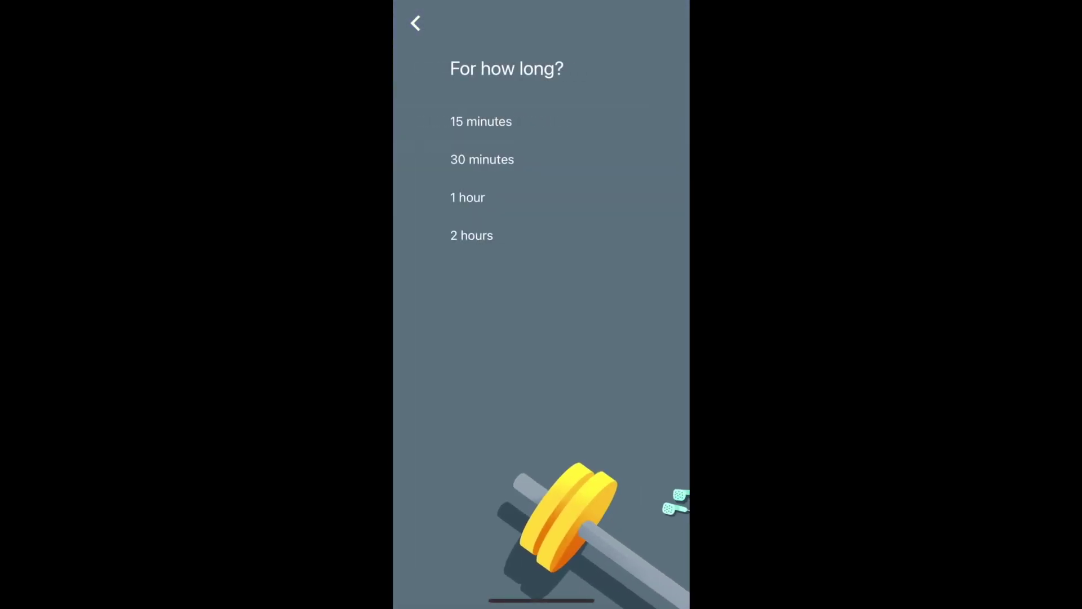
pyautogui.click(482, 160)
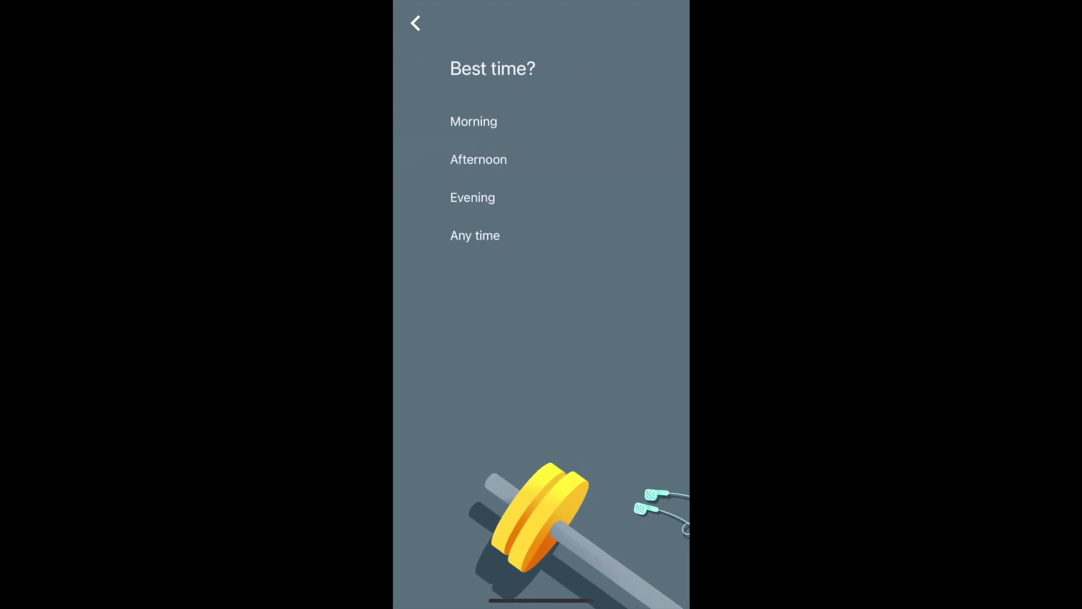
pyautogui.click(472, 197)
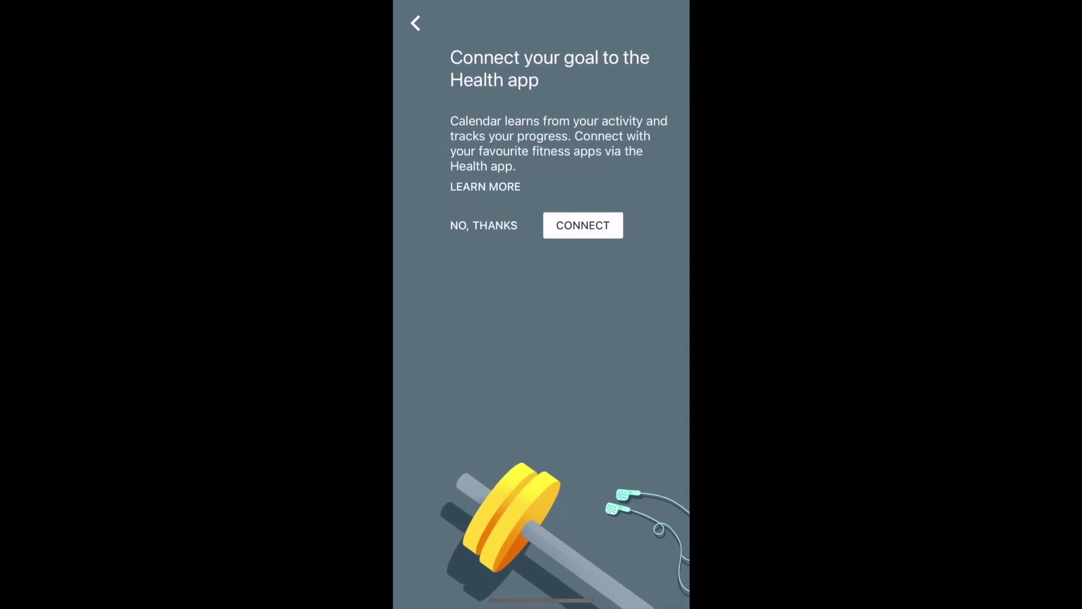
# Connect the workout goal to the Health app, save it, and accept the proposed first session time.
pyautogui.click(481, 224)
pyautogui.click(654, 102)
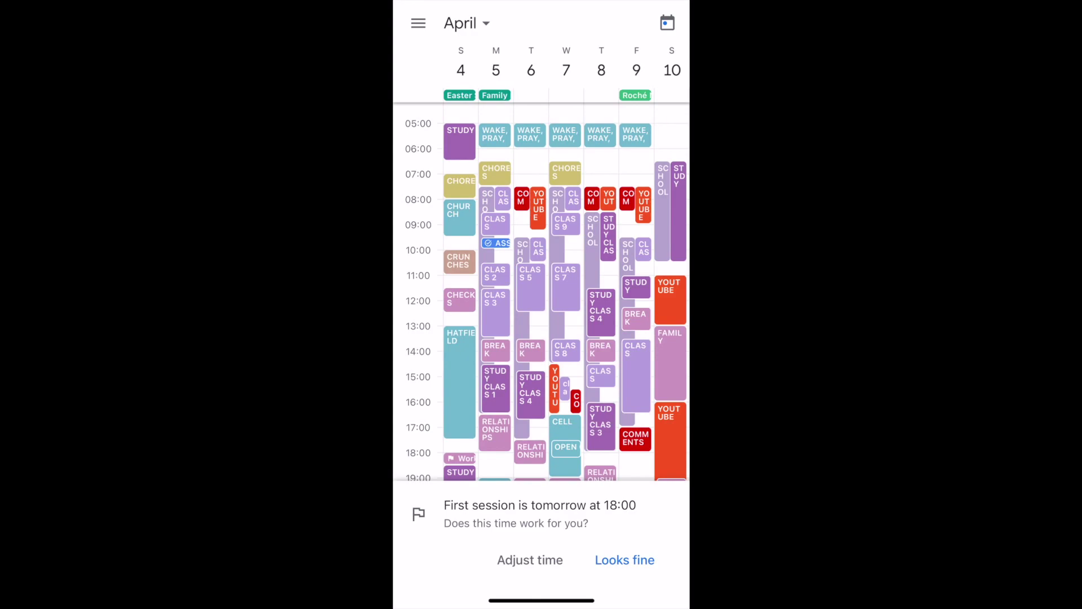
pyautogui.click(625, 559)
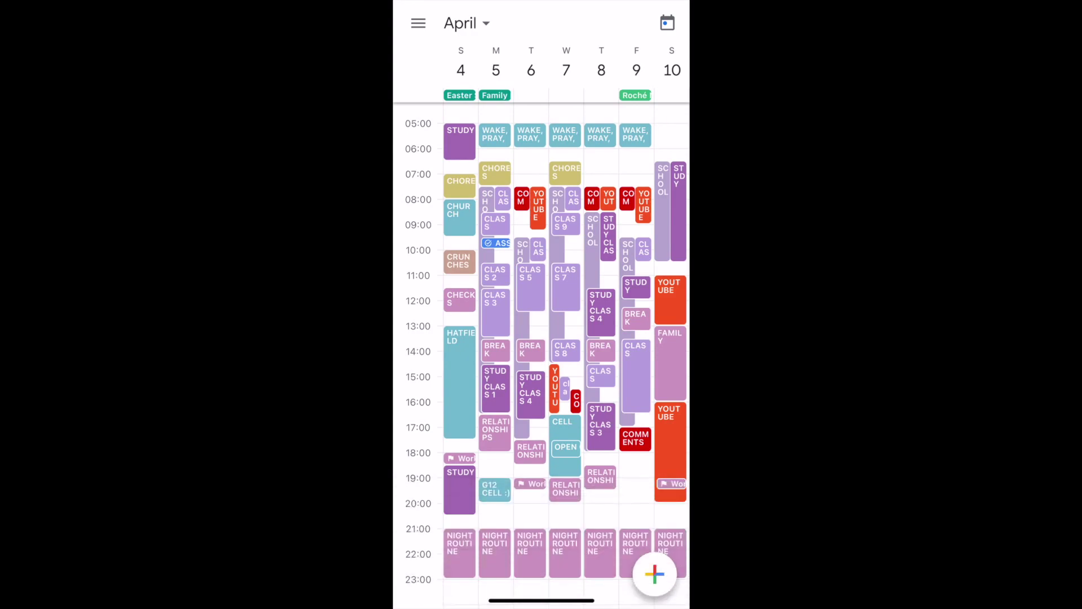
# Edit the Saturday 10 April Work out session to change the goal's colour to Sage and save it.
pyautogui.click(671, 483)
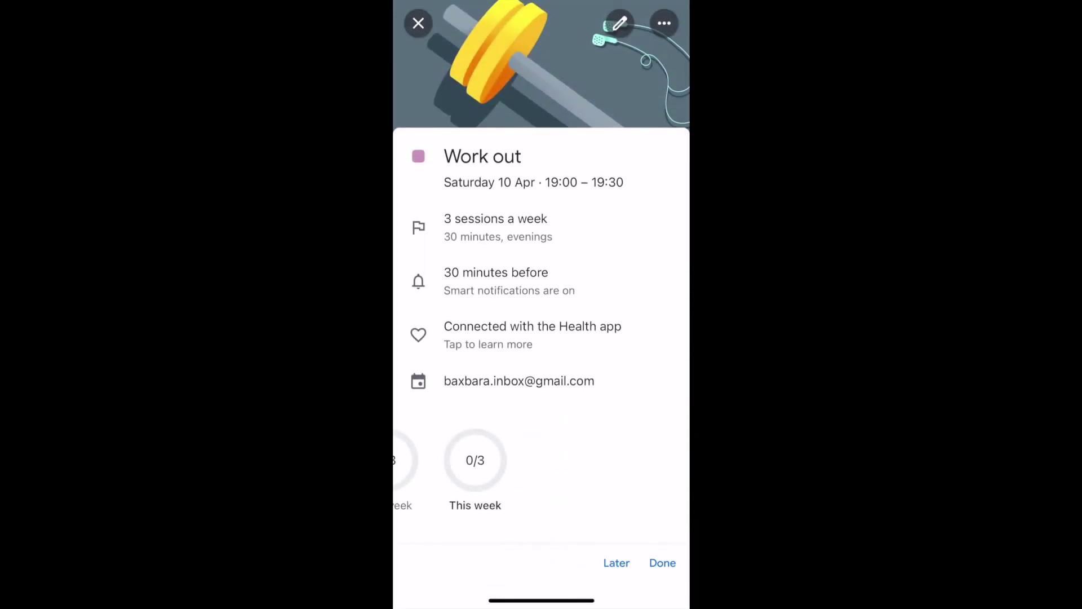
pyautogui.click(618, 23)
pyautogui.click(483, 520)
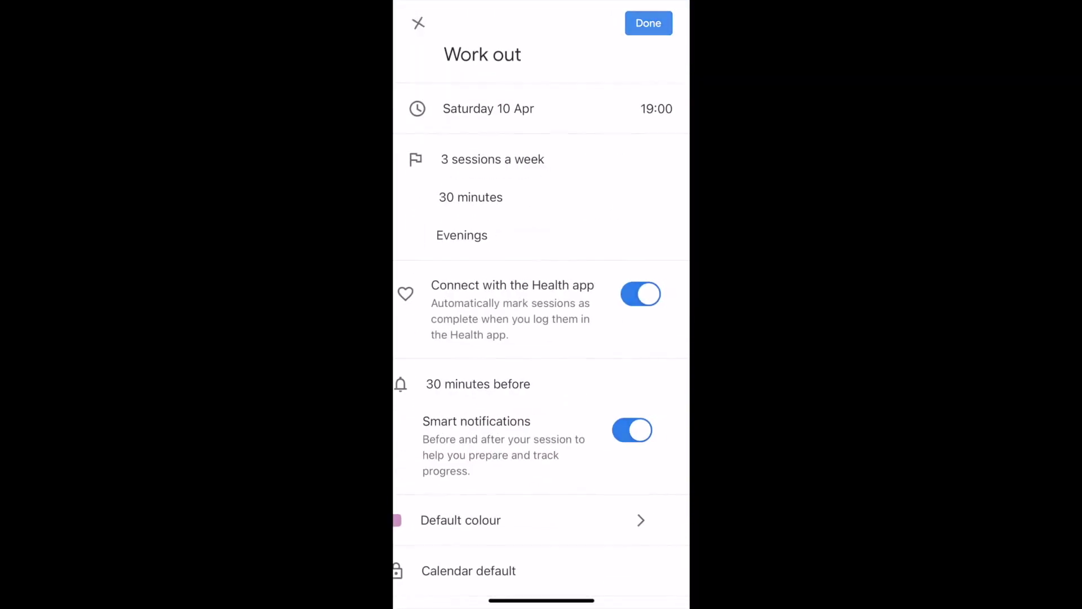
pyautogui.click(456, 259)
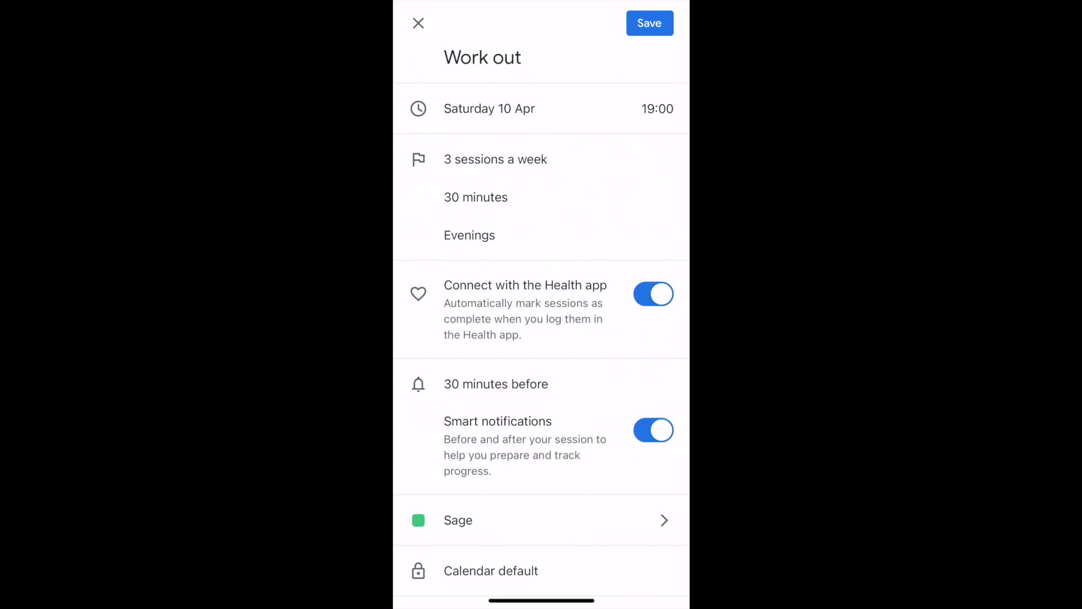
pyautogui.click(649, 23)
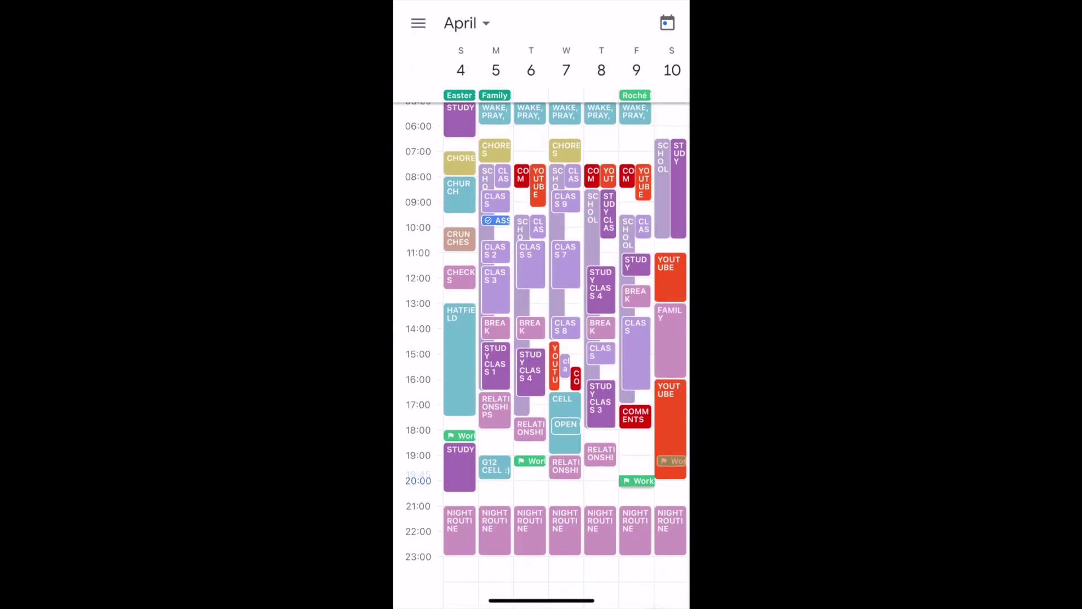
# Move the Saturday Work out session to Friday 9 April at 18:00.
pyautogui.moveTo(635, 462); pyautogui.dragTo(636, 435)
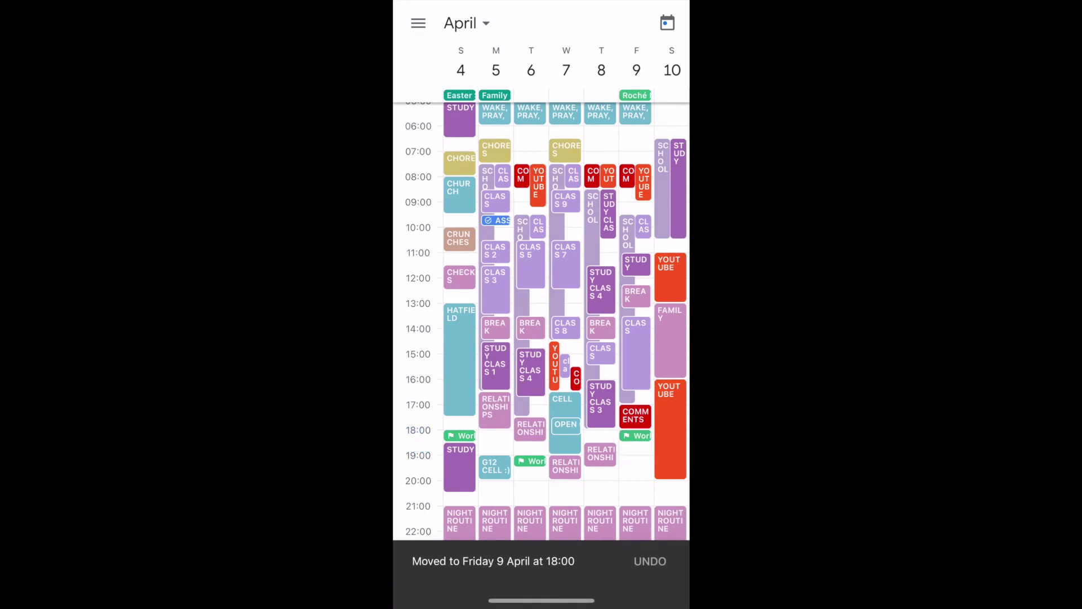
pyautogui.scroll(1, 541, 346)
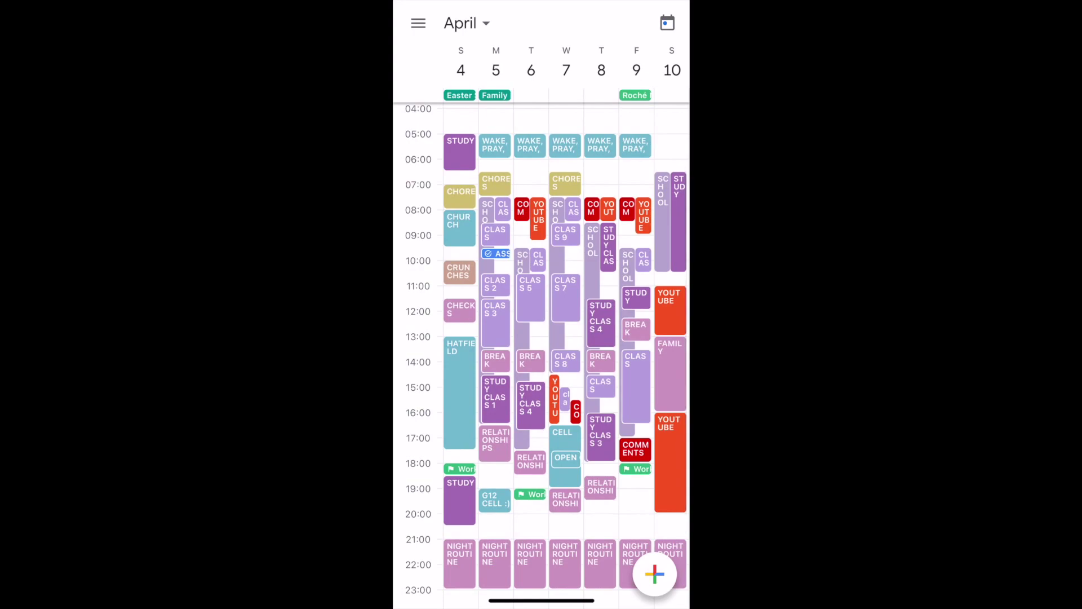